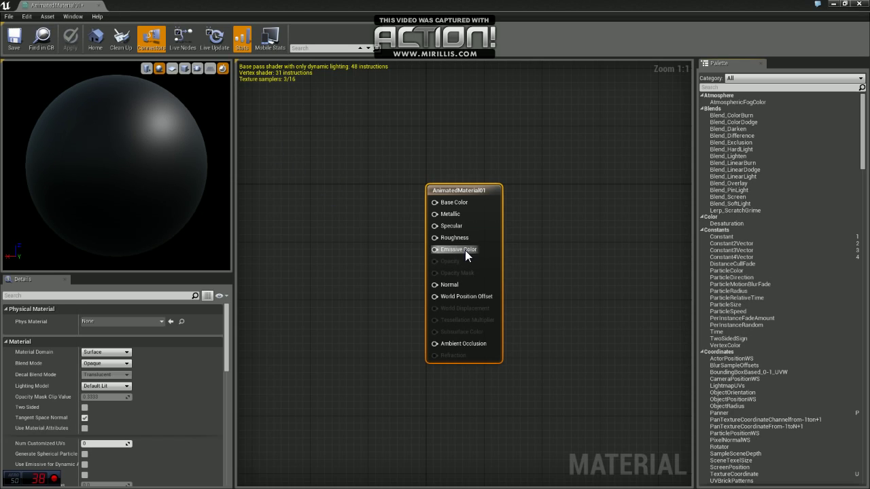
- In Details, set Blend Mode to Additive and Lighting Model to Unlit, and enable Two Sided
click(109, 364)
click(97, 387)
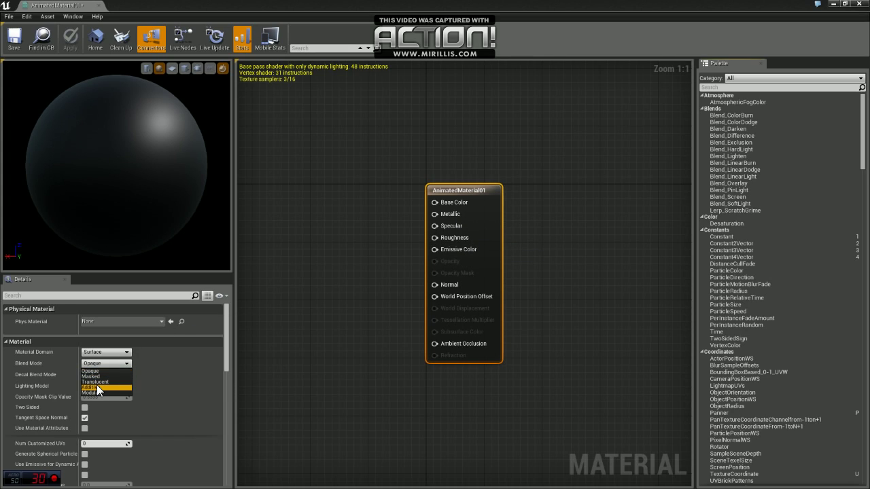
click(96, 385)
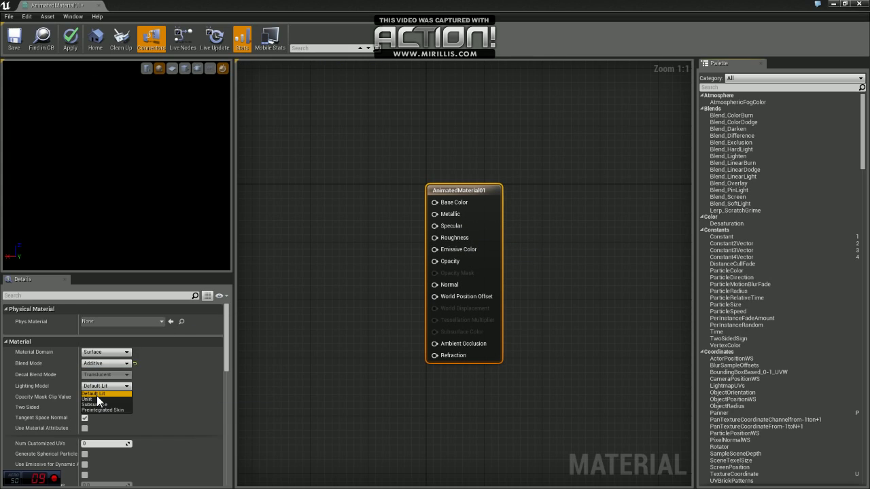
click(92, 399)
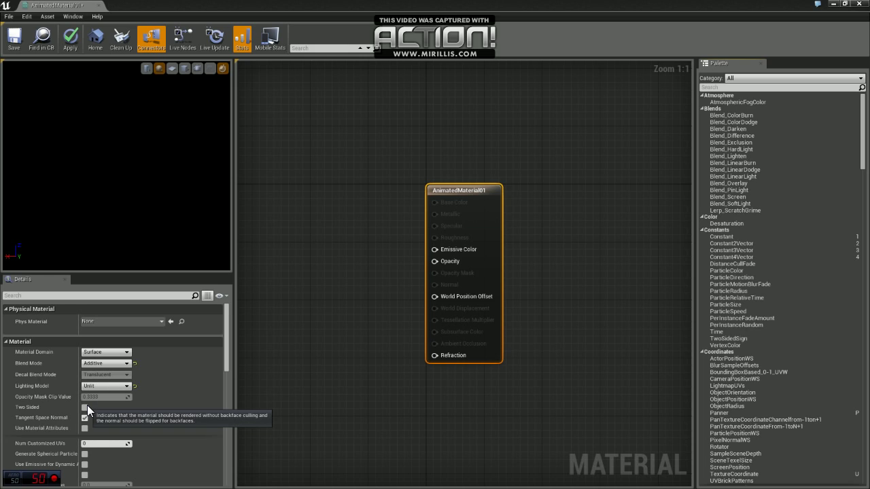
click(85, 407)
right_drag(263, 257, 393, 236)
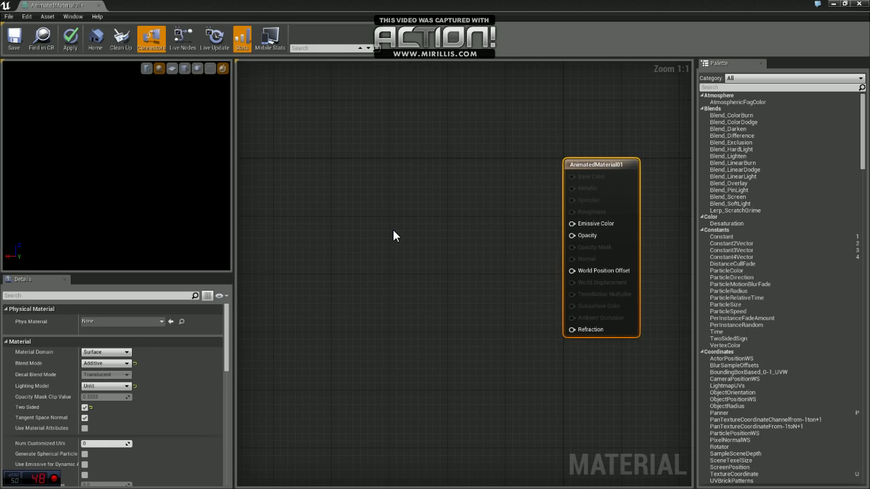
- Add a TextureSample node via the 'tex' search and assign it the Warp texture
right_click(393, 231)
text(tex)
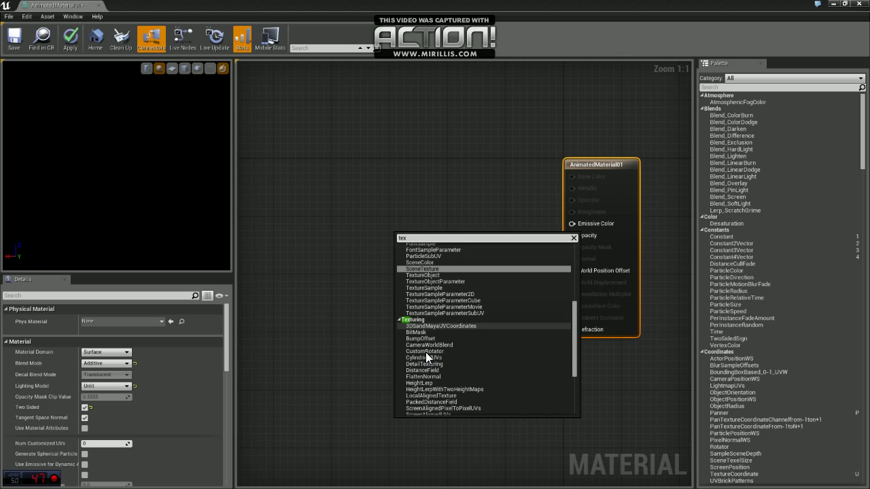
click(425, 288)
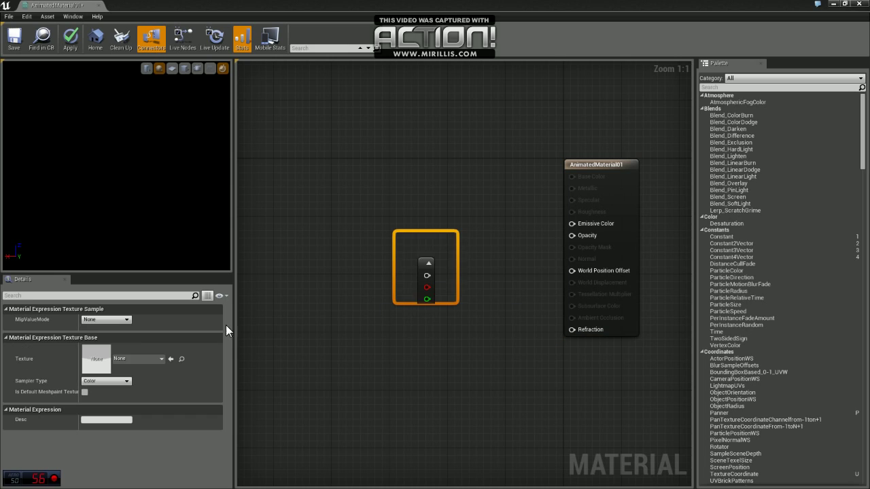
click(132, 359)
text(war)
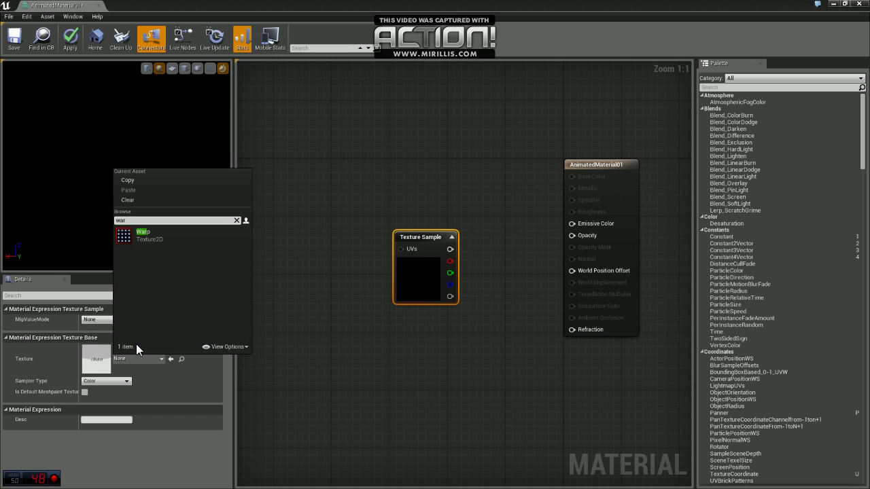
click(156, 238)
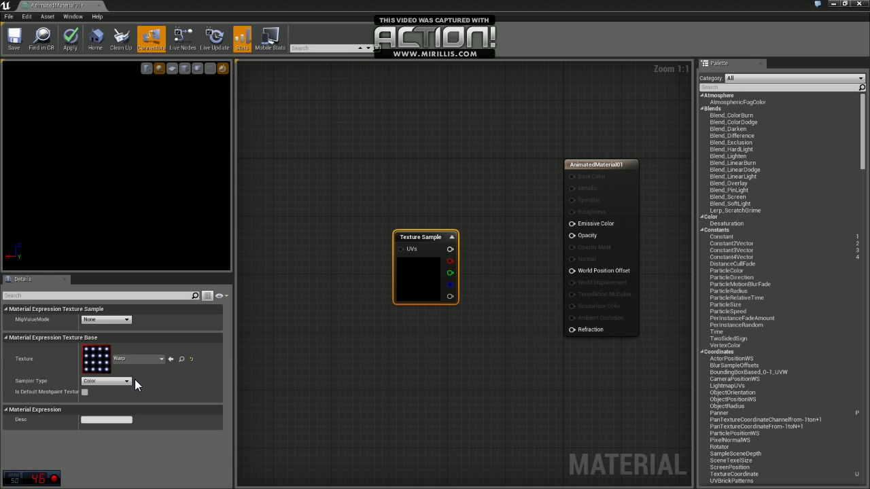
- Open the Warp texture in the Texture Editor to view its 4×4 frame grid
double_click(96, 360)
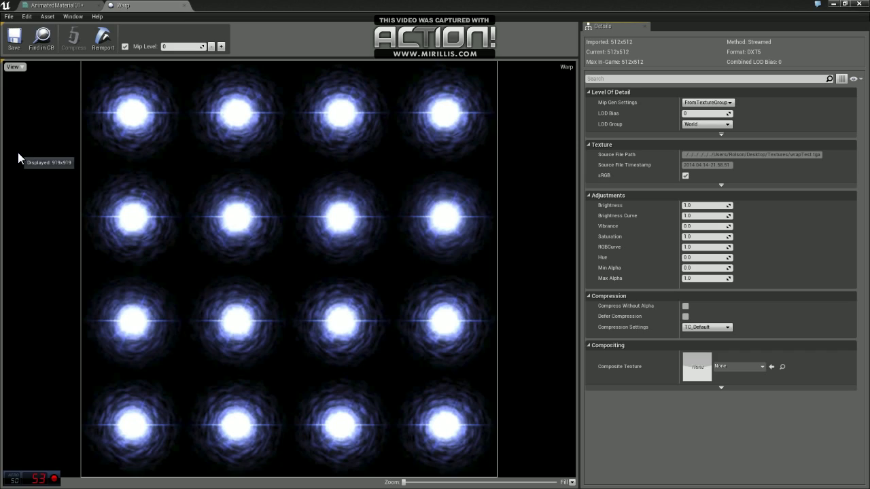
- Add a FlipBook node left of the Texture Sample and wire its UVs into the sample's UVs
click(184, 5)
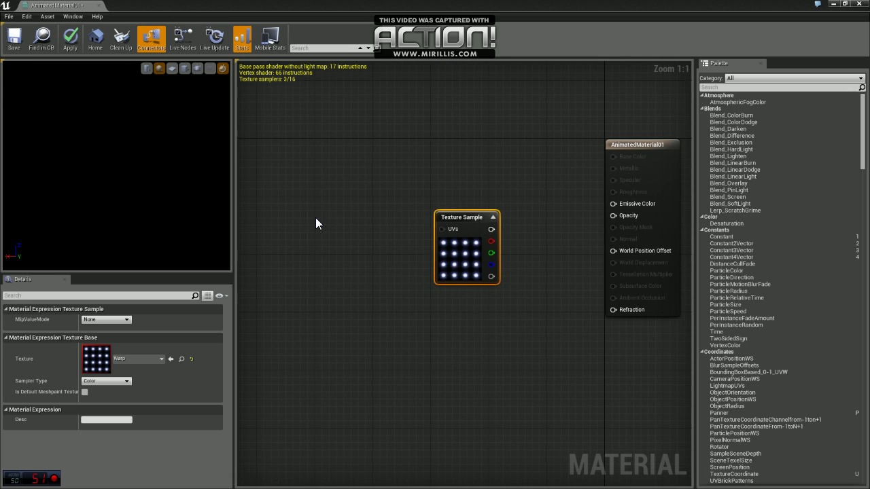
right_click(315, 218)
text(flip)
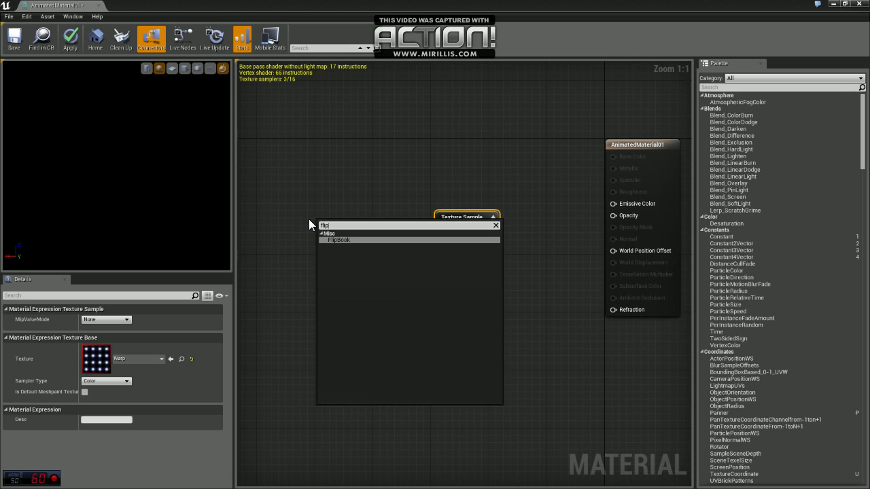
click(363, 241)
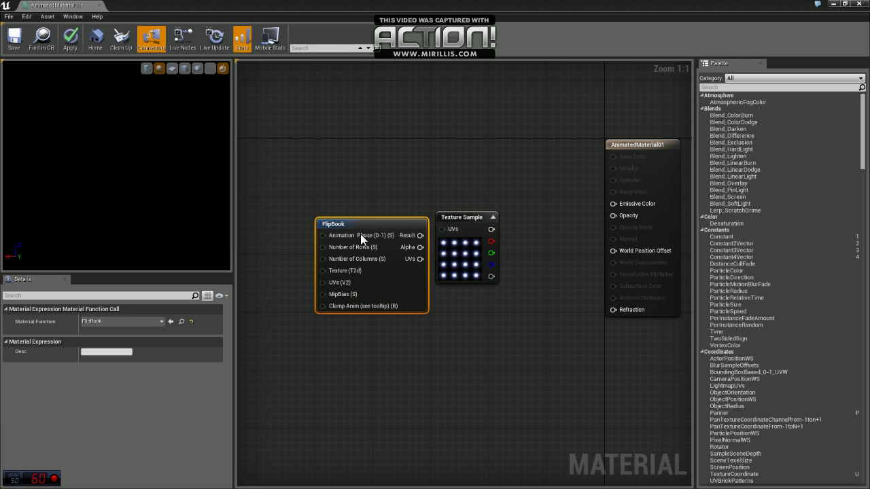
drag(360, 228, 303, 214)
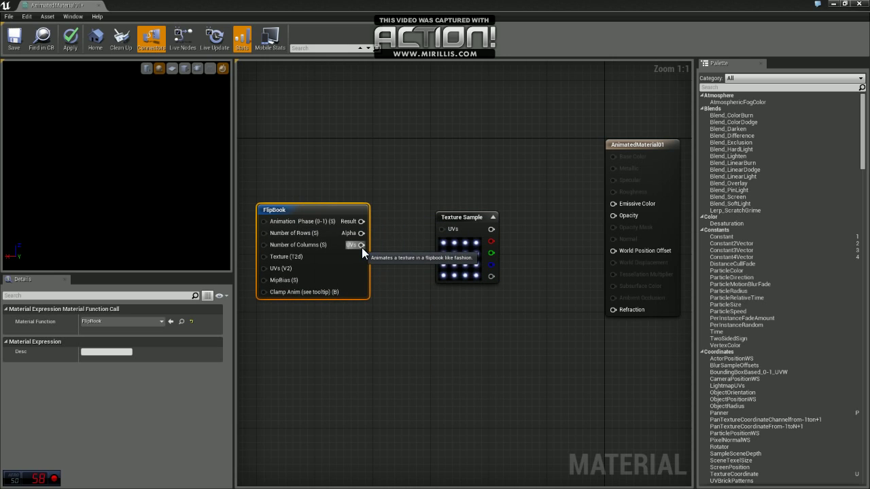
drag(363, 244, 611, 202)
click(487, 293)
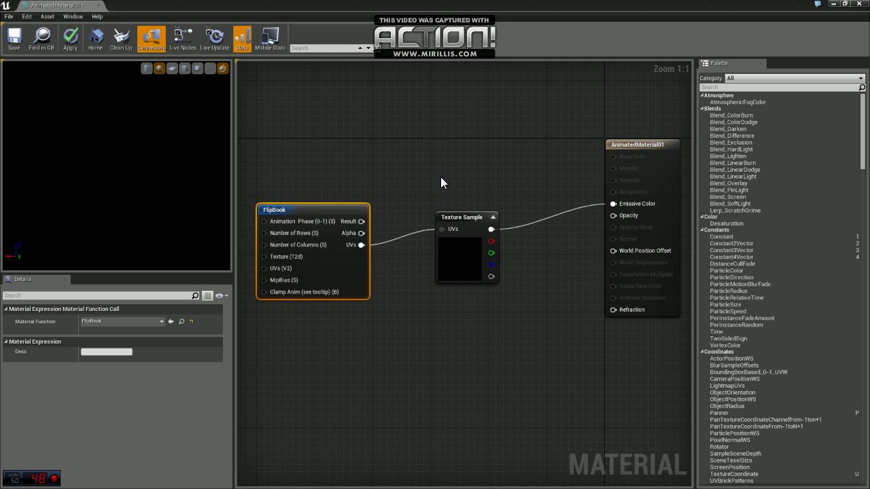
click(176, 72)
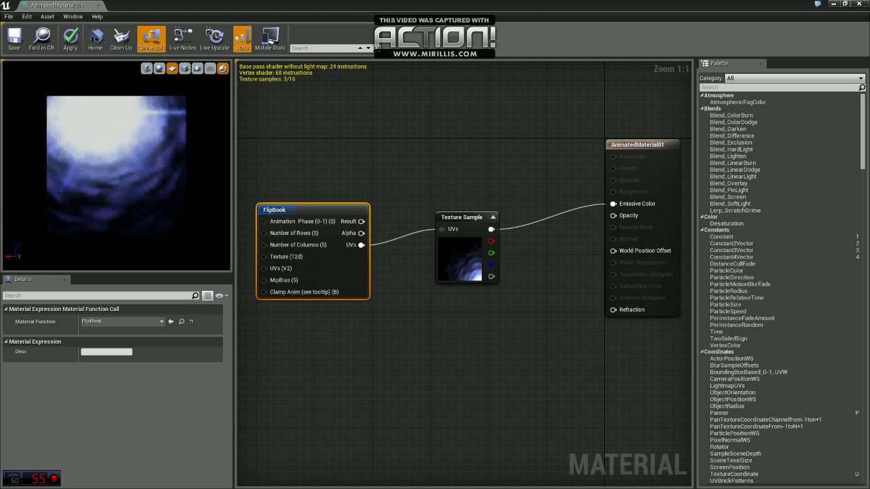
right_drag(309, 192, 411, 182)
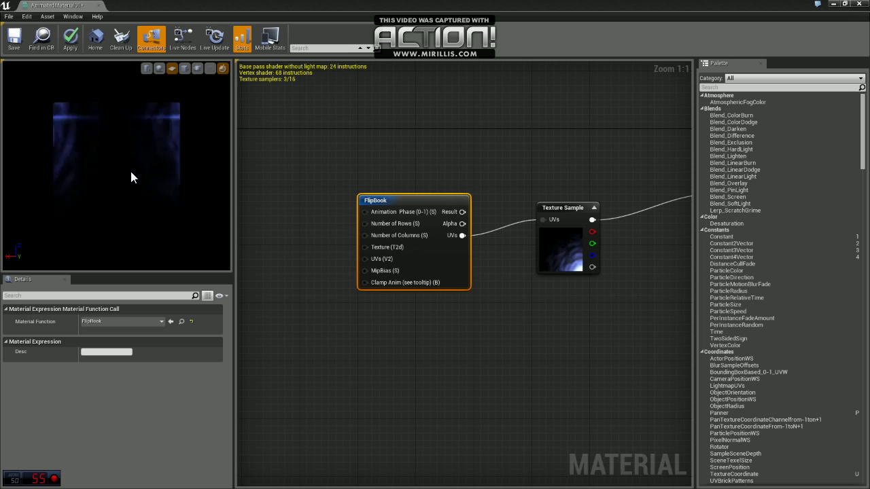
right_drag(336, 158, 403, 150)
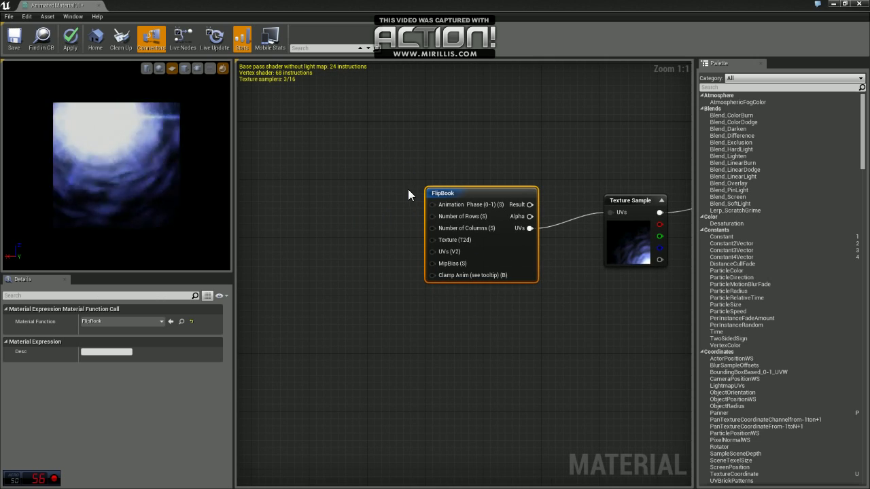
- Add a Constant node with a value of 4
right_click(295, 207)
text(cons)
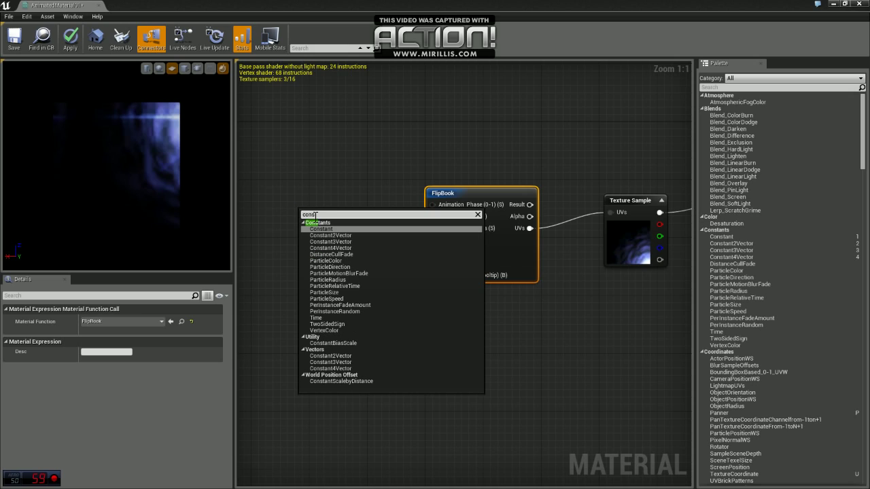
click(319, 229)
click(105, 320)
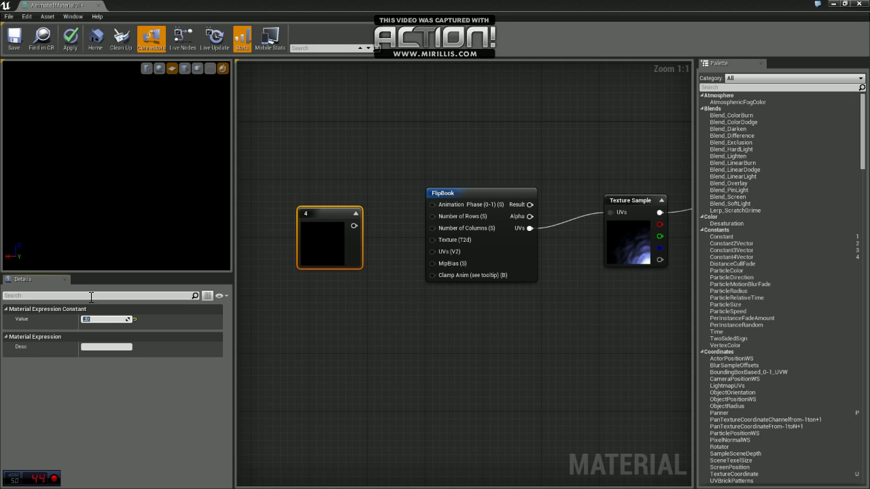
click(331, 352)
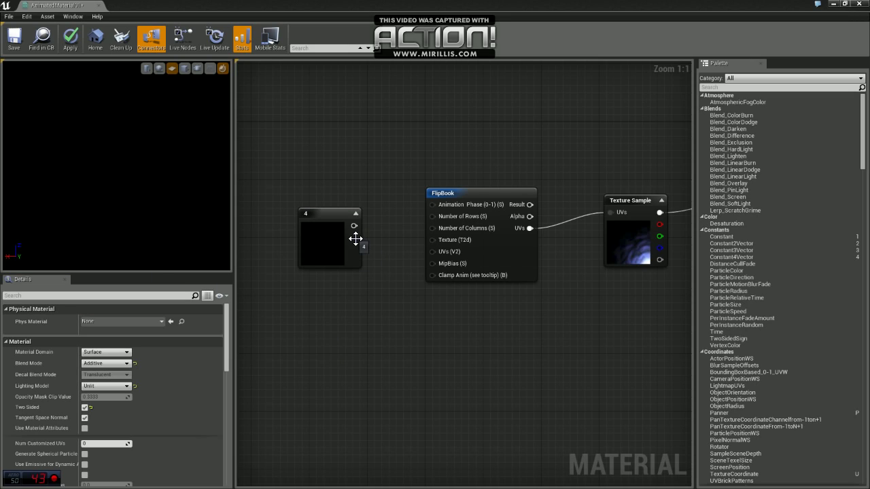
- Wire the constant 4 into FlipBook's Number of Rows and Number of Columns, then apply
click(355, 238)
drag(353, 225, 428, 216)
drag(353, 226, 432, 231)
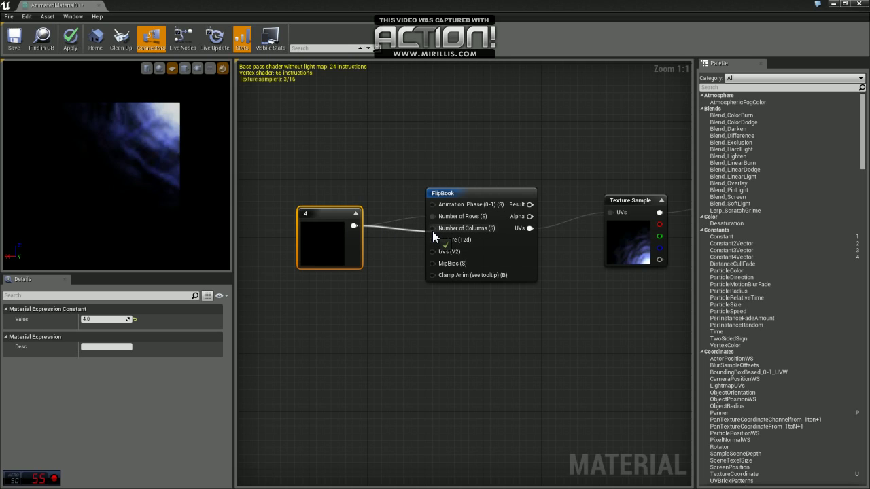
click(76, 44)
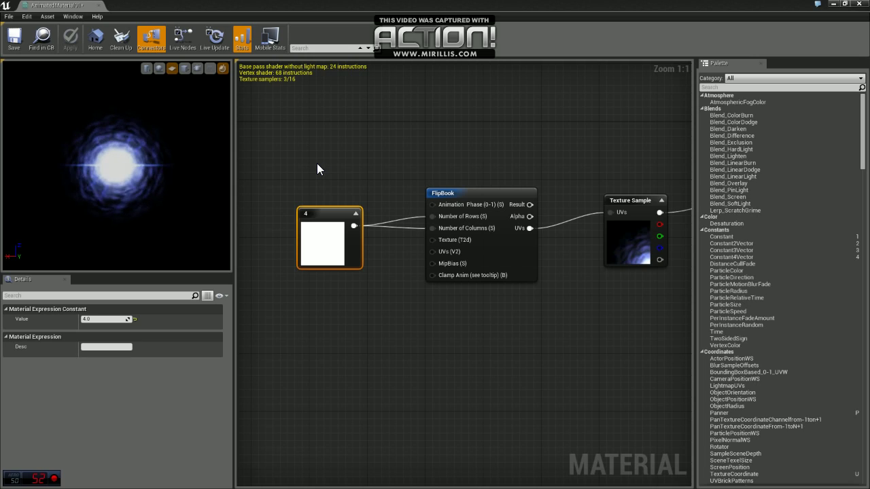
- Add a Time node feeding a Frac node, which feeds a new Multiply node
right_click(296, 119)
text(time)
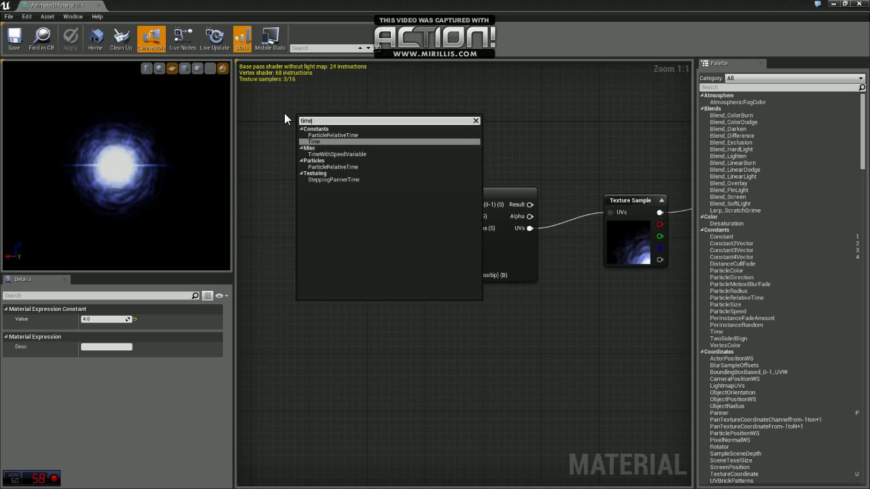
key(Return)
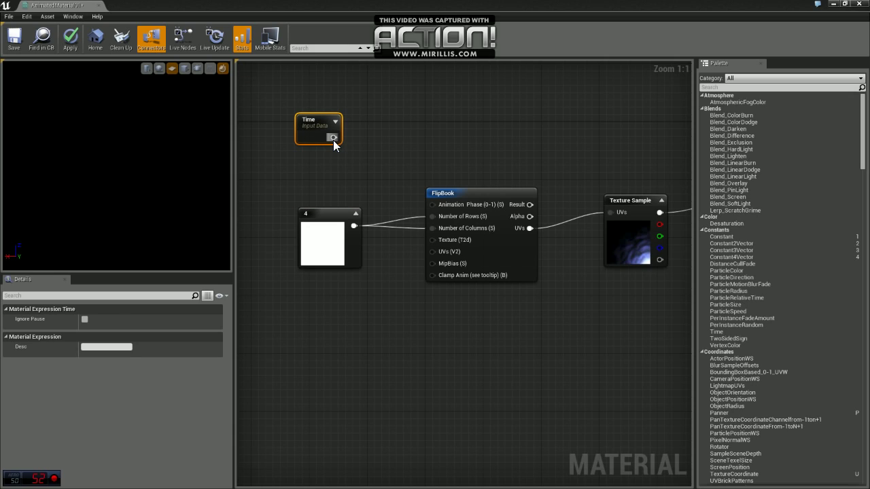
drag(333, 139, 387, 105)
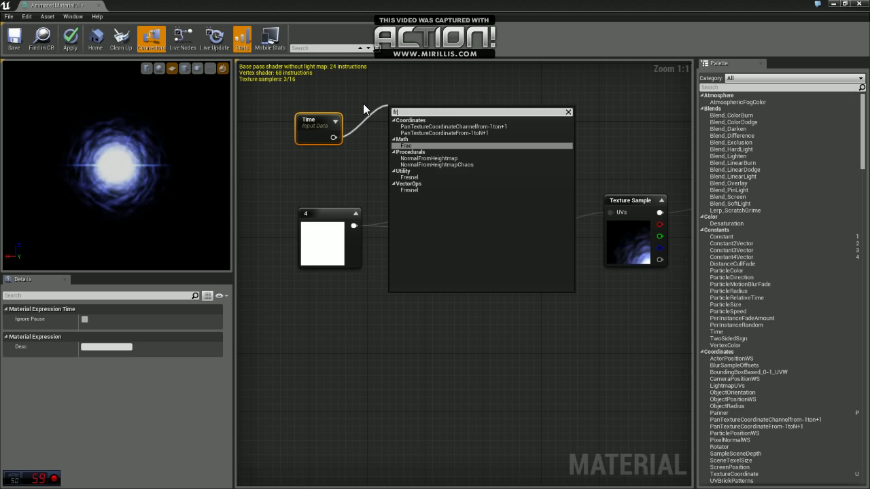
text(frac)
key(Return)
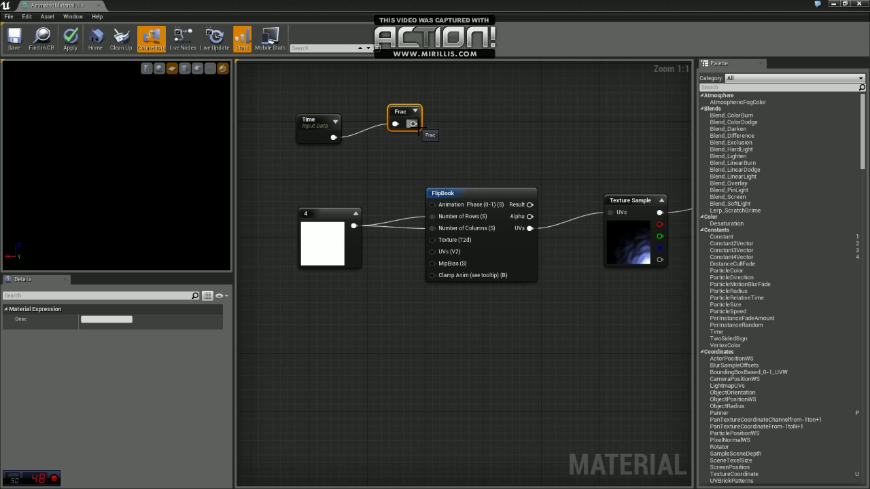
drag(413, 124, 468, 100)
text(mul)
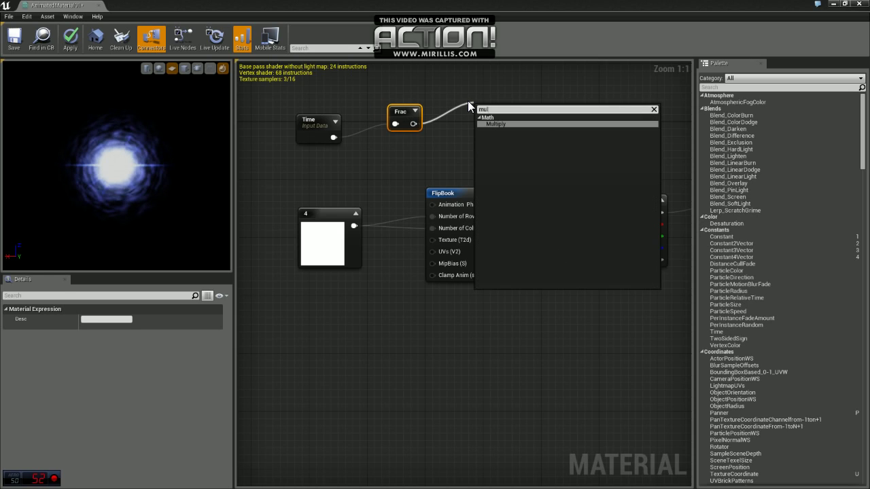
key(Return)
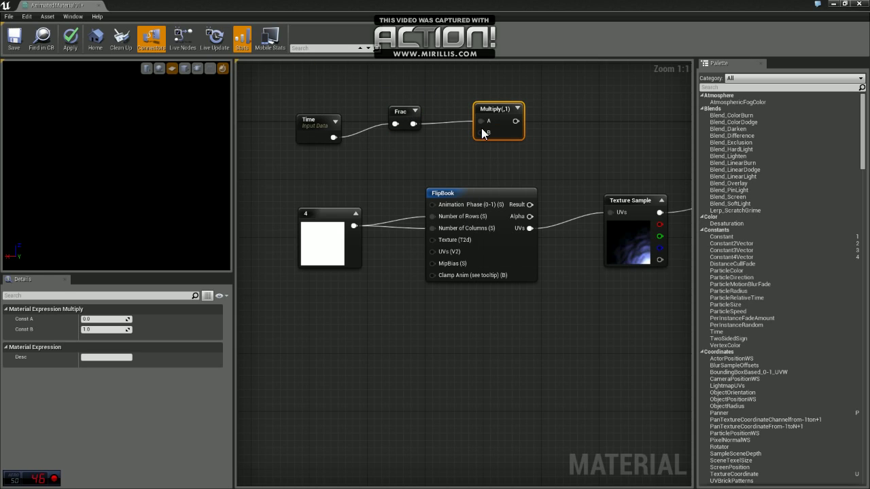
- Feed Multiply's B input from a new Constant set to 1
drag(482, 134, 362, 161)
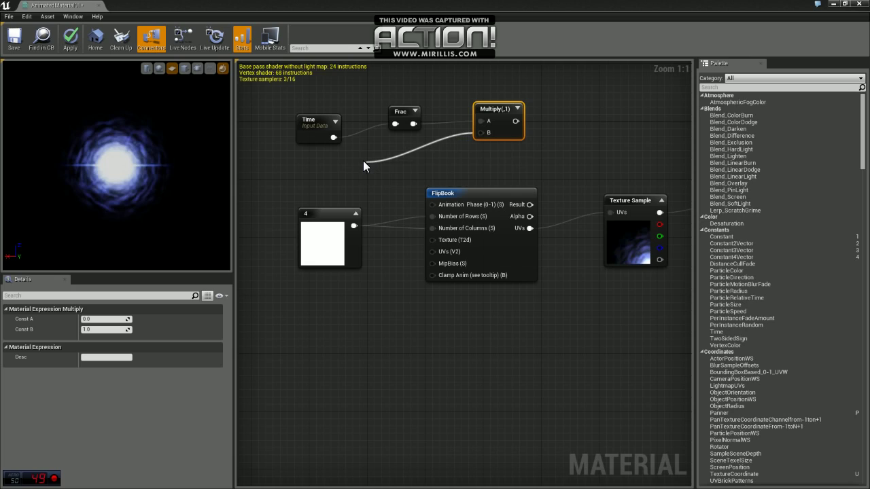
text(cons)
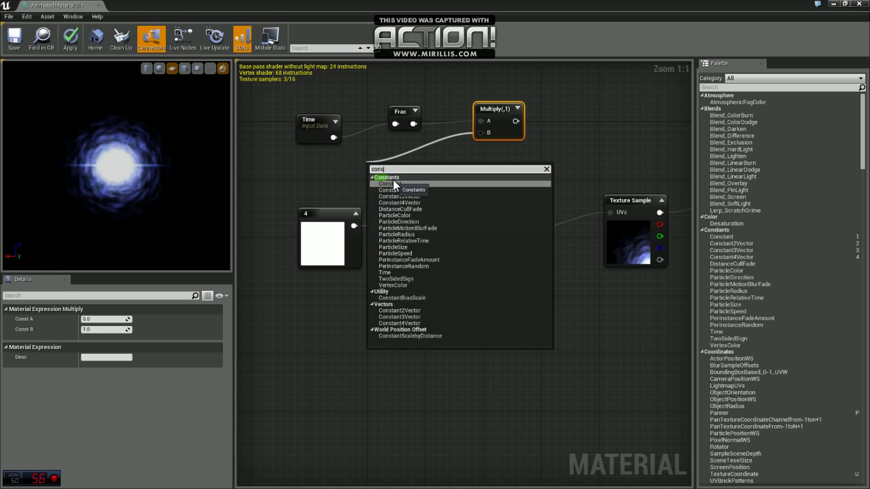
click(393, 181)
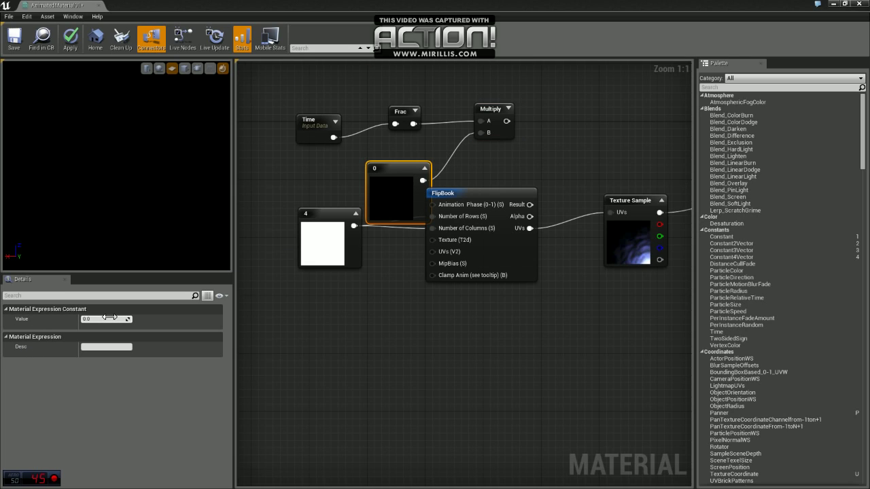
click(111, 319)
text(1)
key(Return)
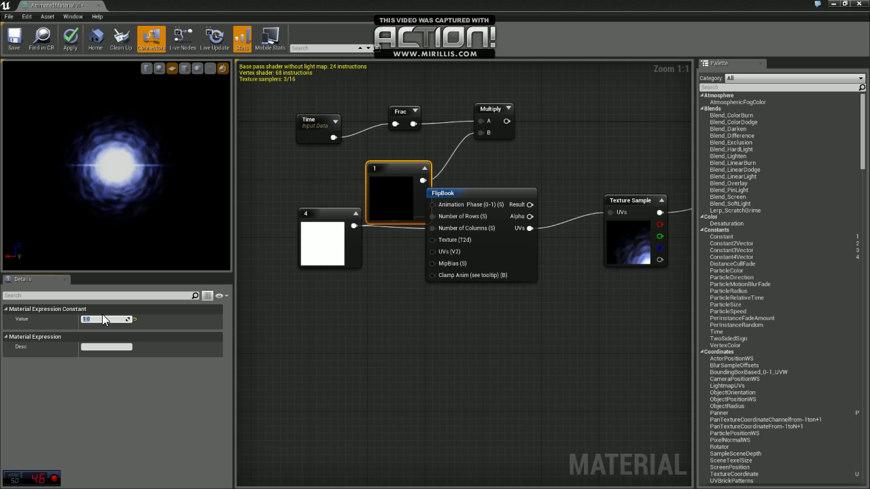
drag(297, 93, 499, 171)
- Move the Time, Frac, Multiply and constant group up and to the left
right_click(444, 91)
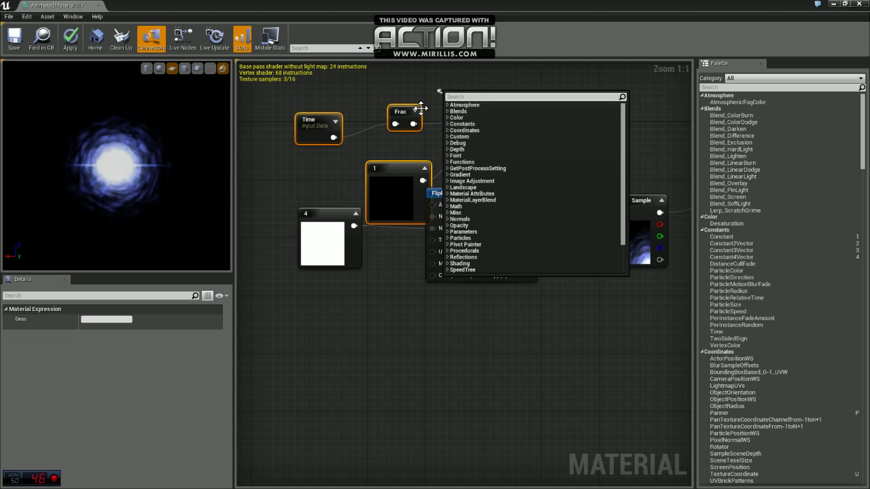
click(429, 136)
scroll(422, 155, down, 2)
drag(338, 135, 498, 205)
drag(491, 173, 448, 233)
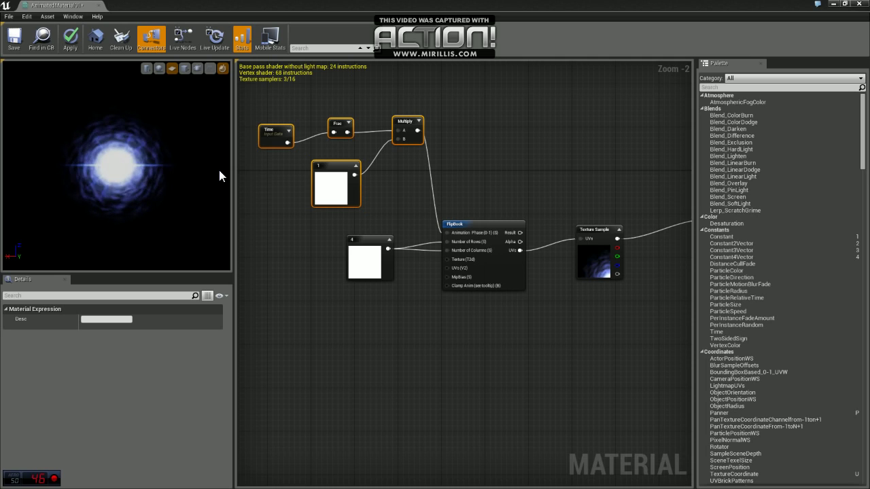
- Change the speed constant's value to 5 in Details
click(338, 181)
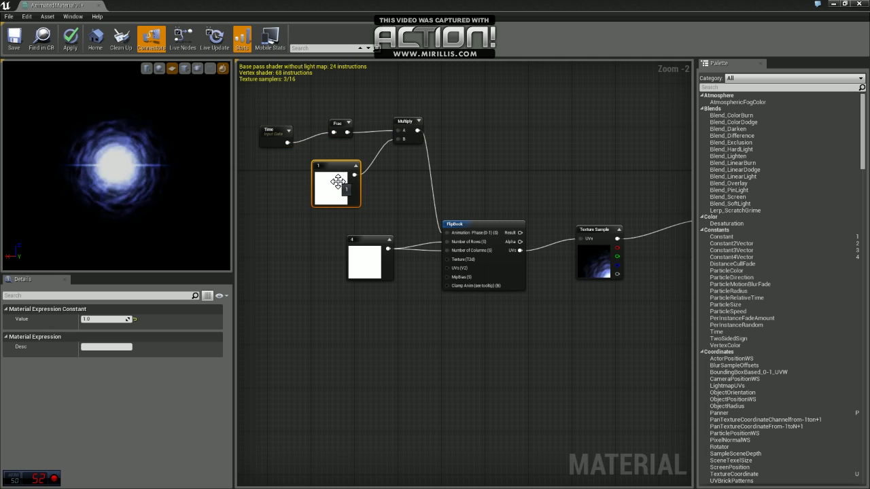
click(101, 319)
text(0)
key(Return)
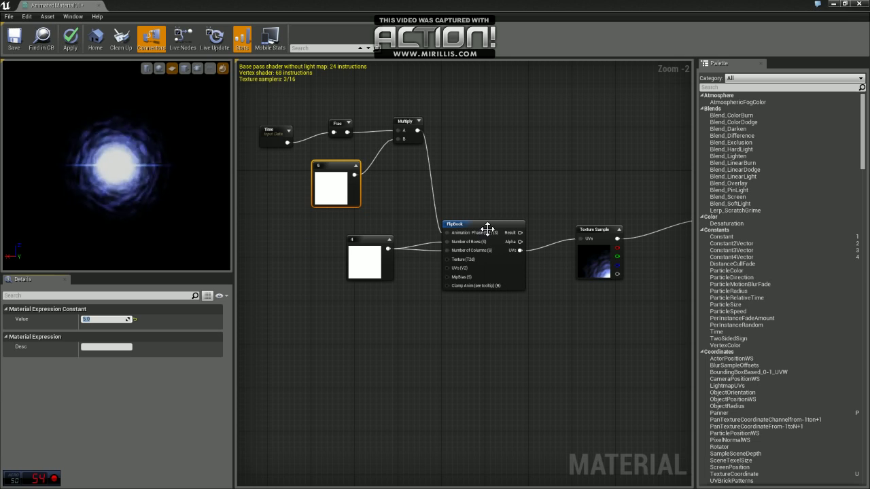
right_drag(566, 170, 513, 189)
scroll(514, 188, down, 1)
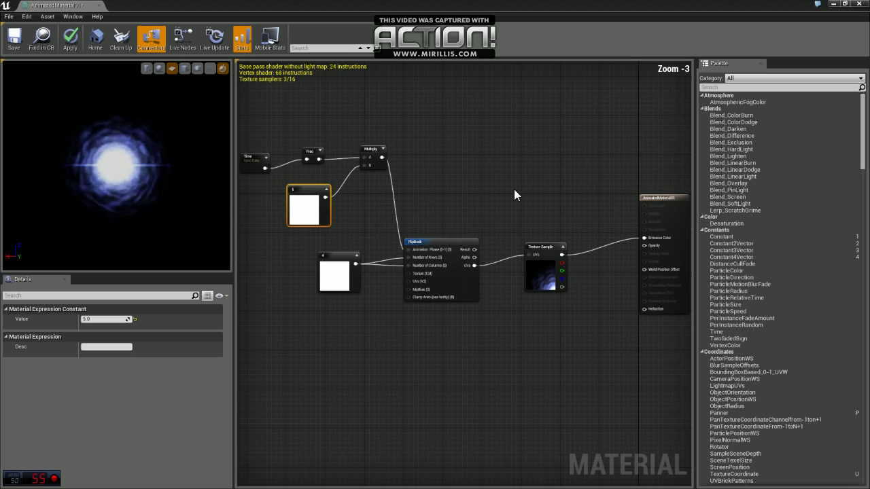